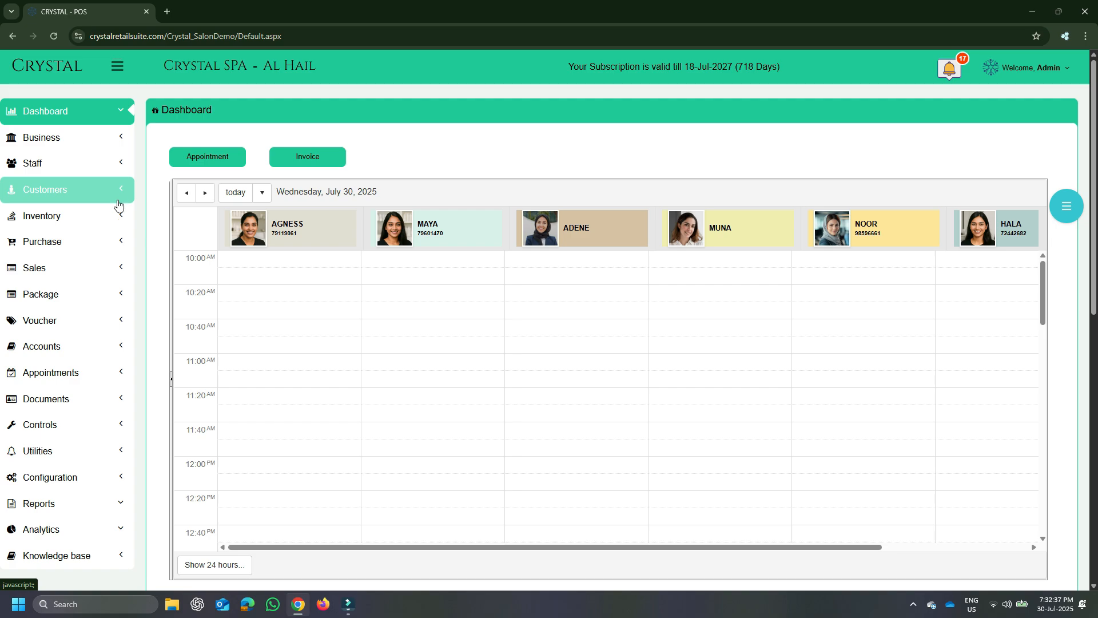
Review the Stock Groups, Stock Units, Categories and Brands pages of the inventory section
click(79, 216)
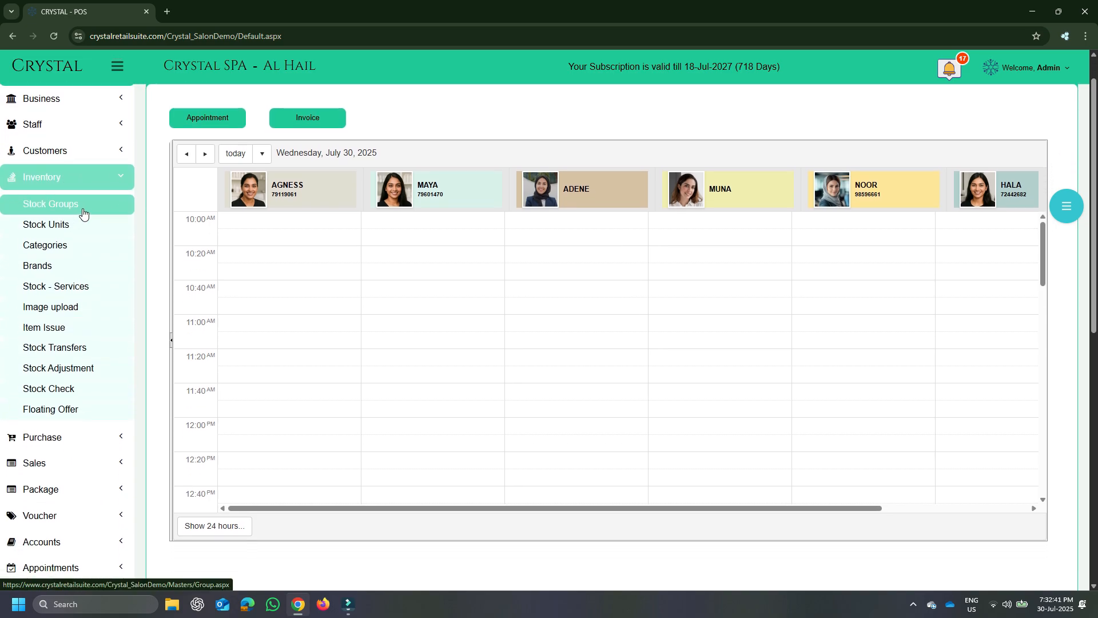
click(81, 206)
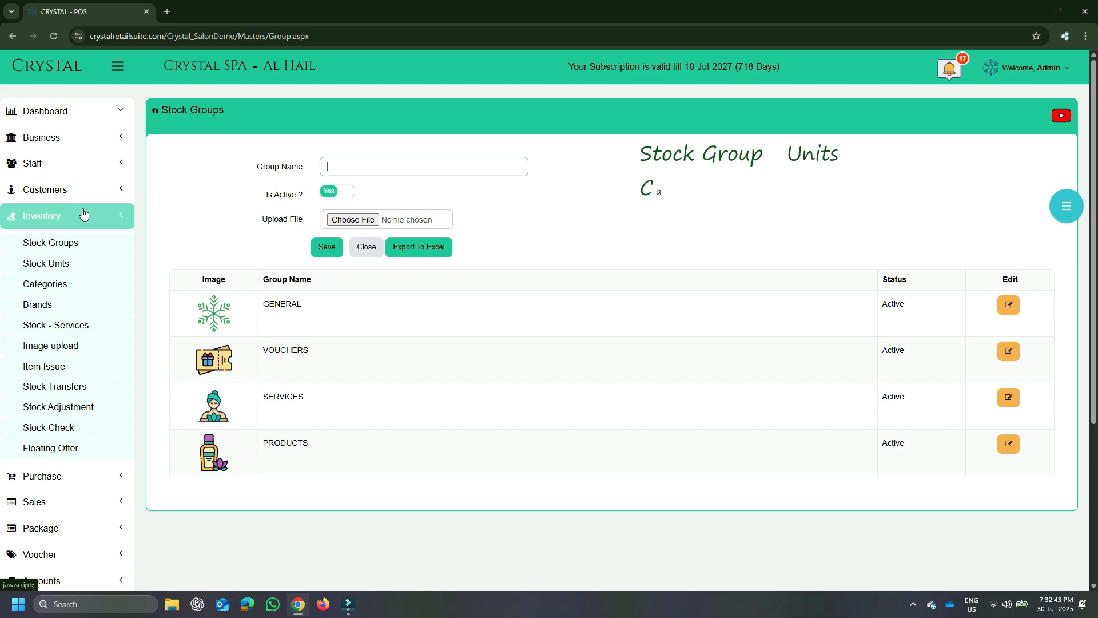
click(67, 263)
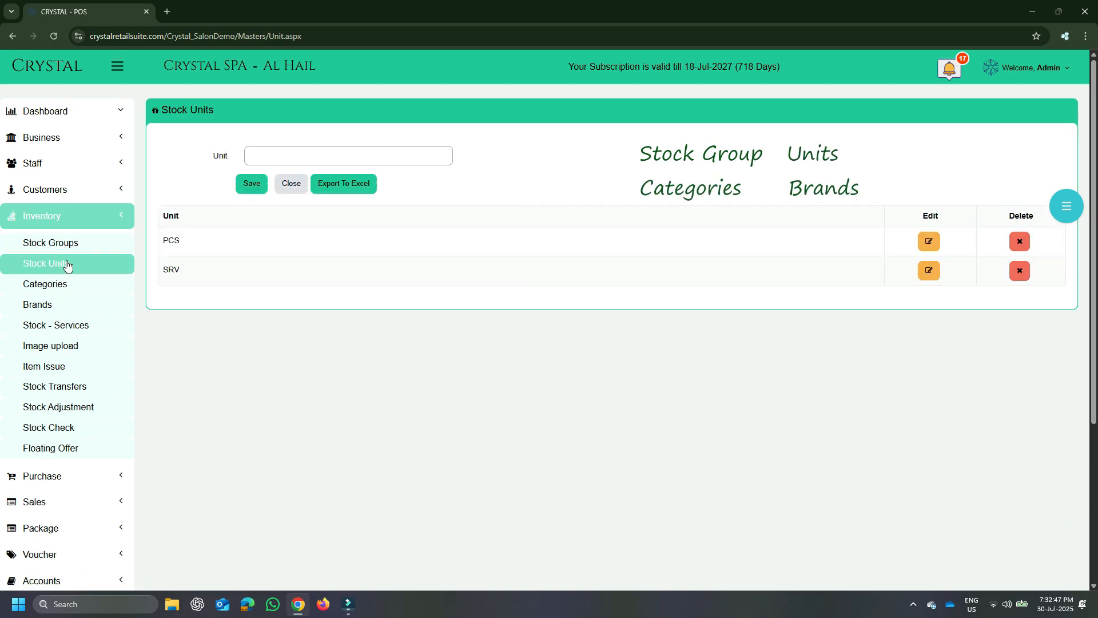
click(59, 285)
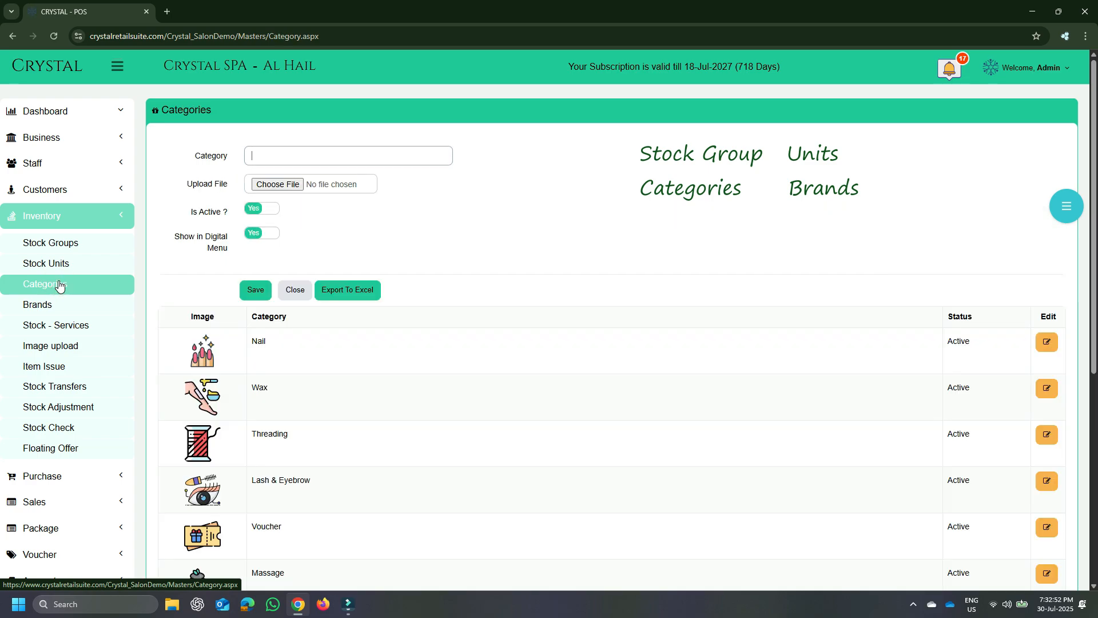
click(55, 308)
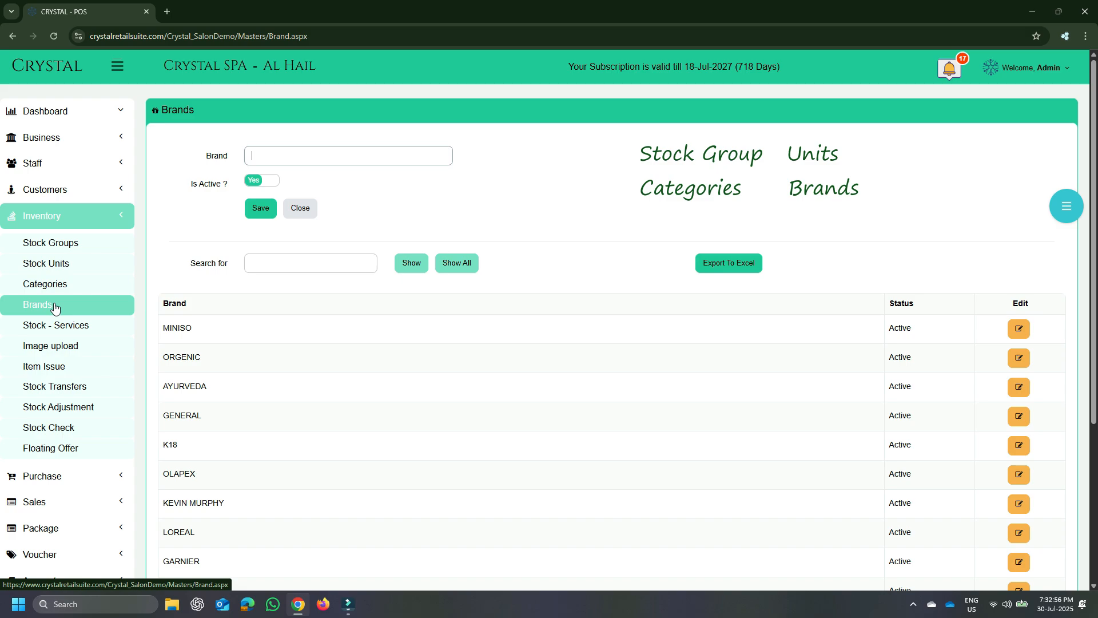
click(60, 321)
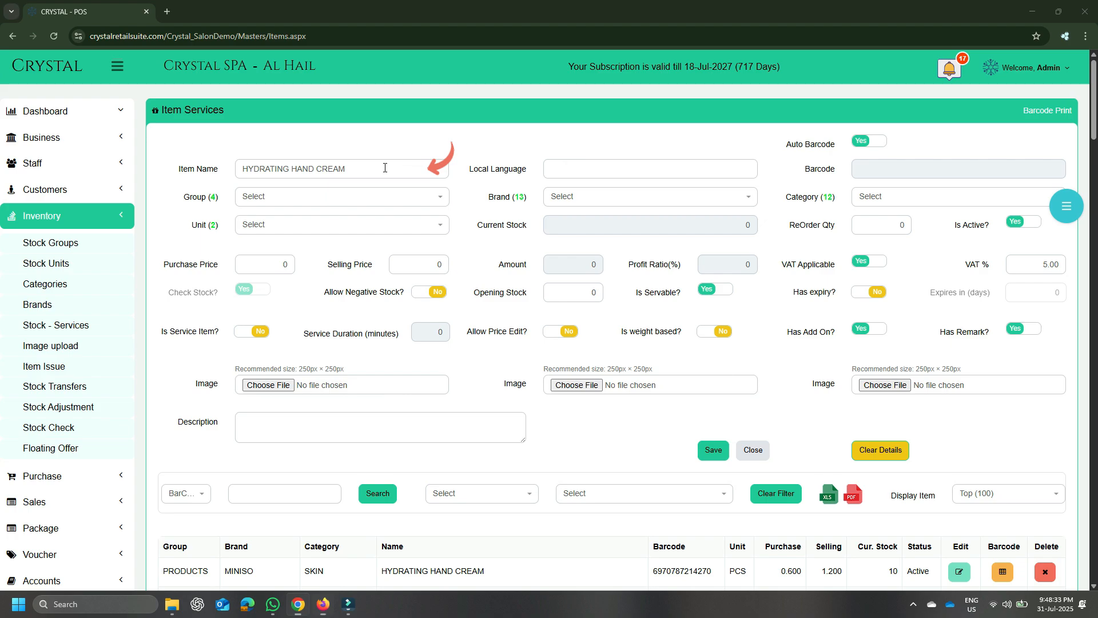
click(589, 174)
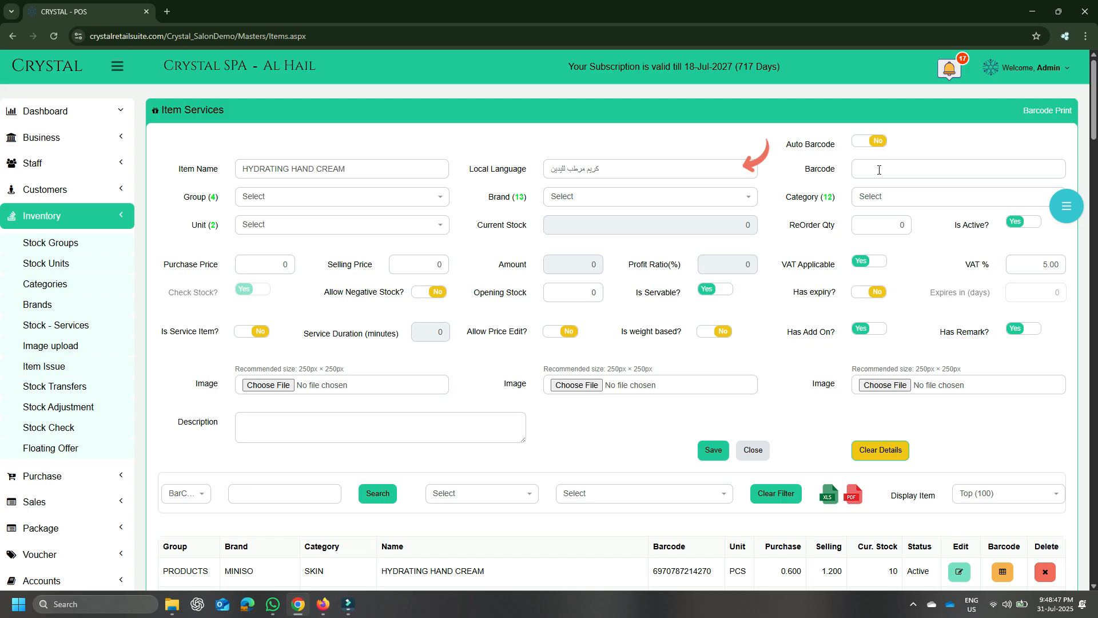
click(880, 170)
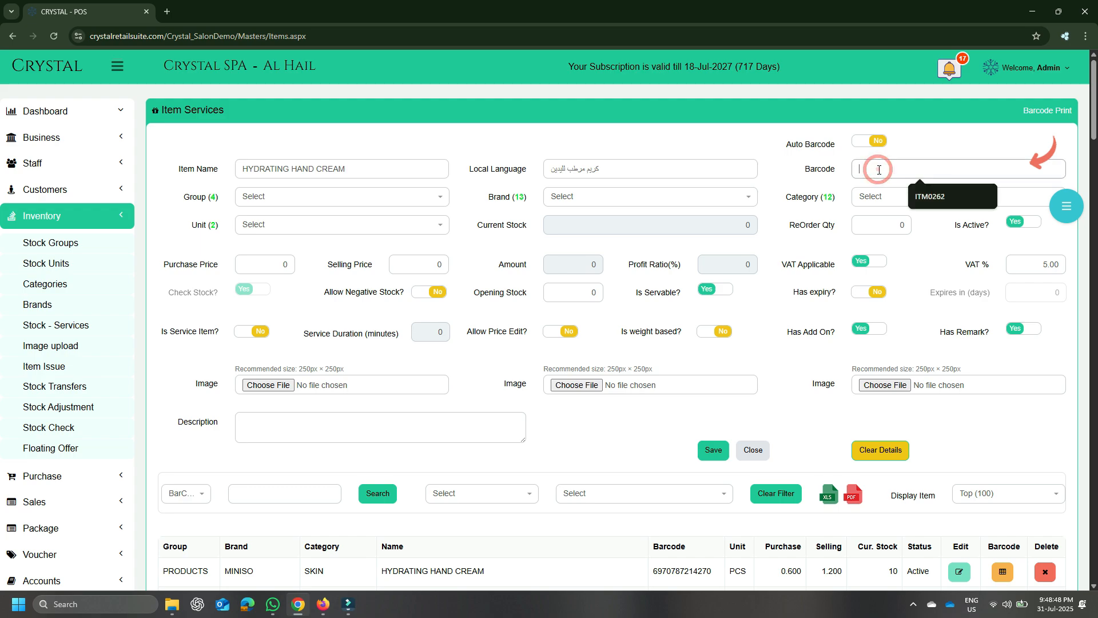
key(ctrl+v)
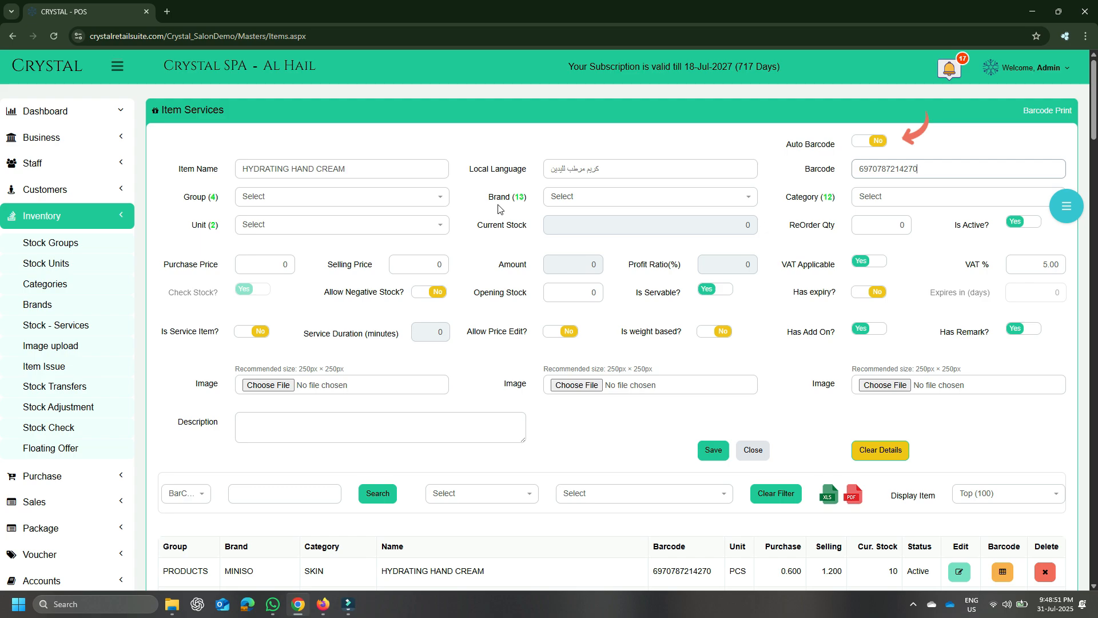
Classify the item under group PRODUCTS, brand MINISO and category SKIN
click(426, 196)
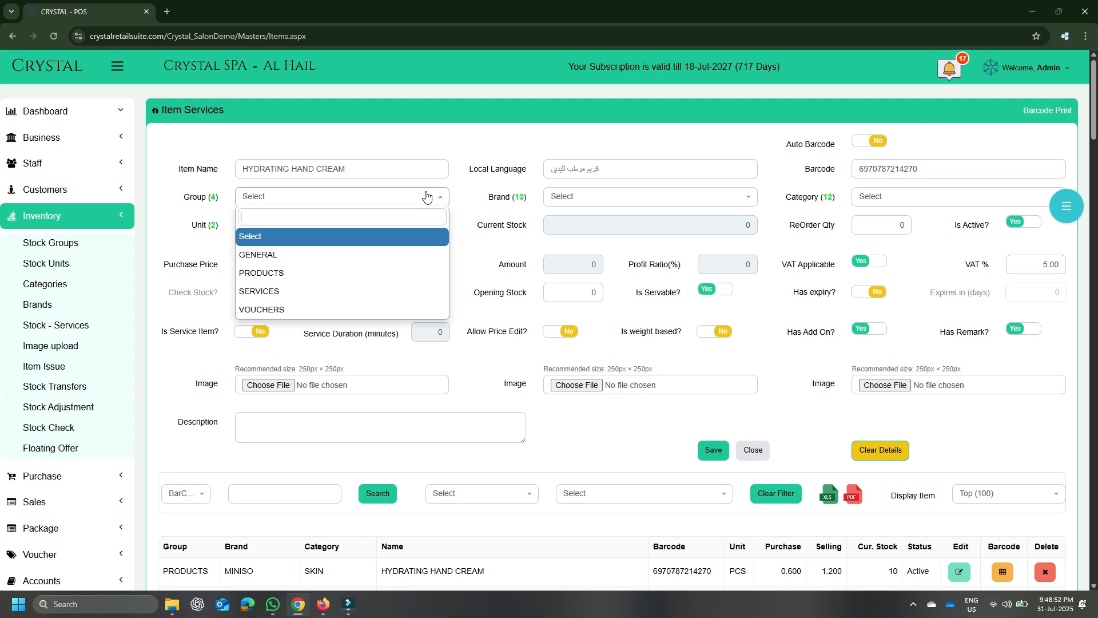
click(393, 272)
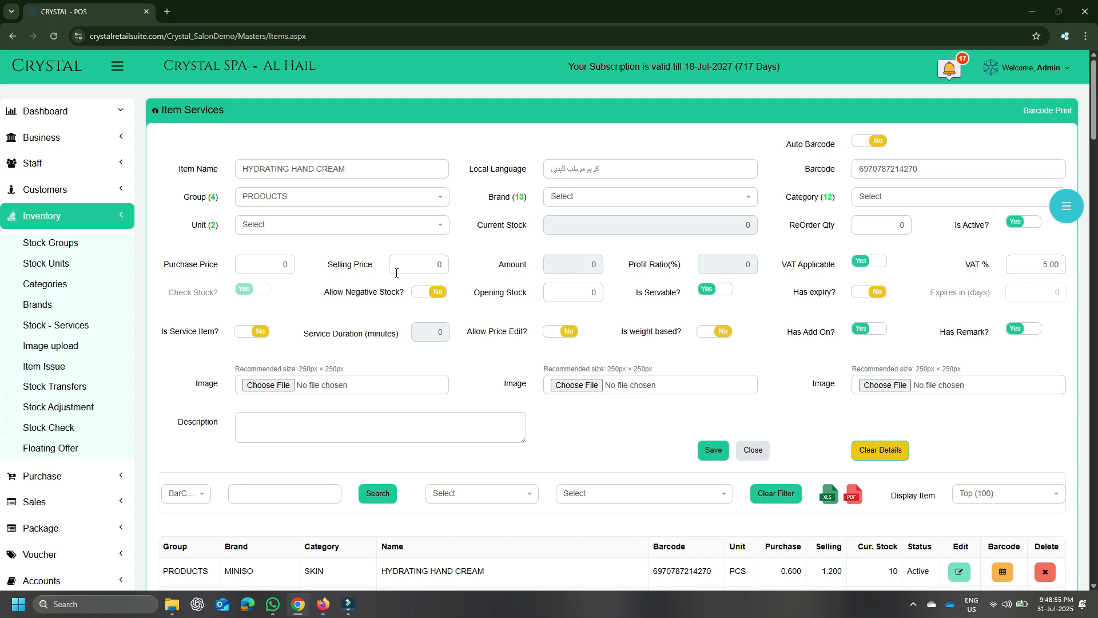
click(597, 203)
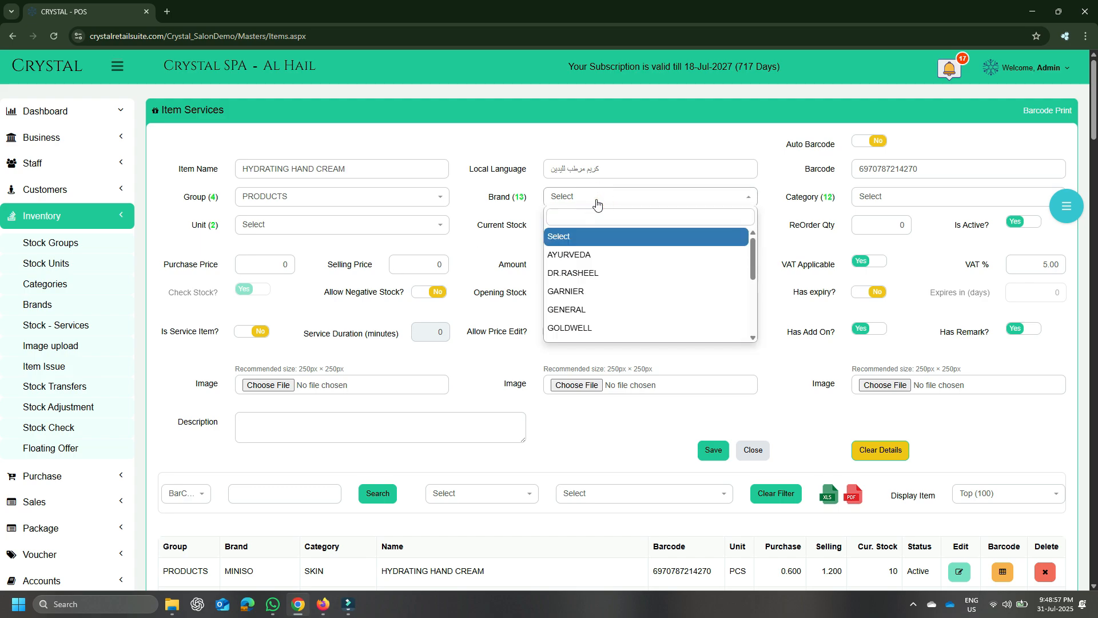
text(MI)
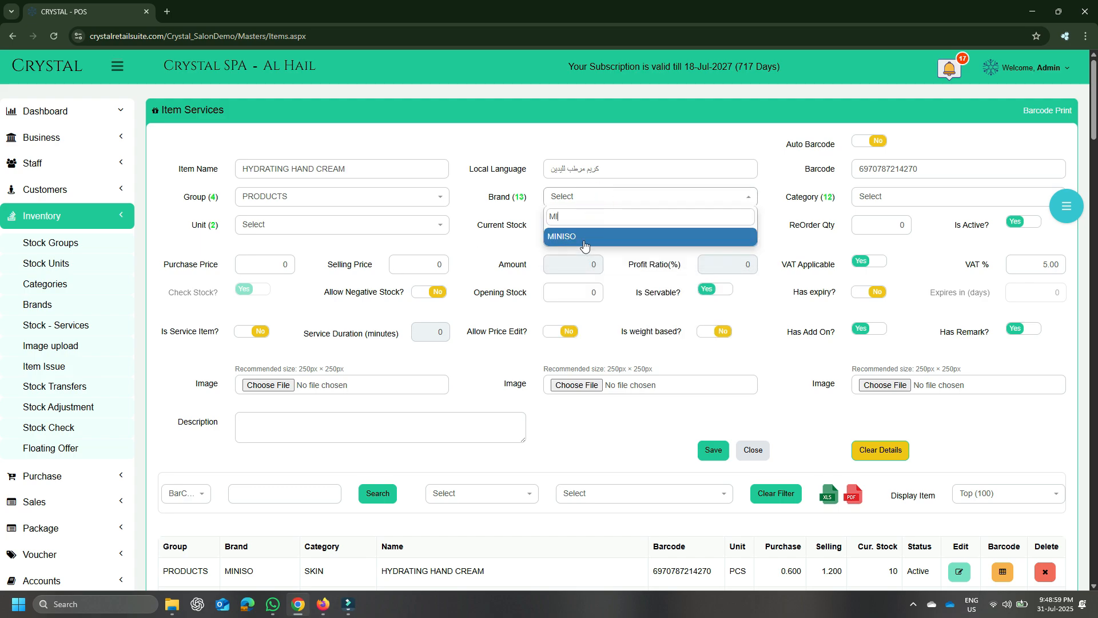
click(584, 240)
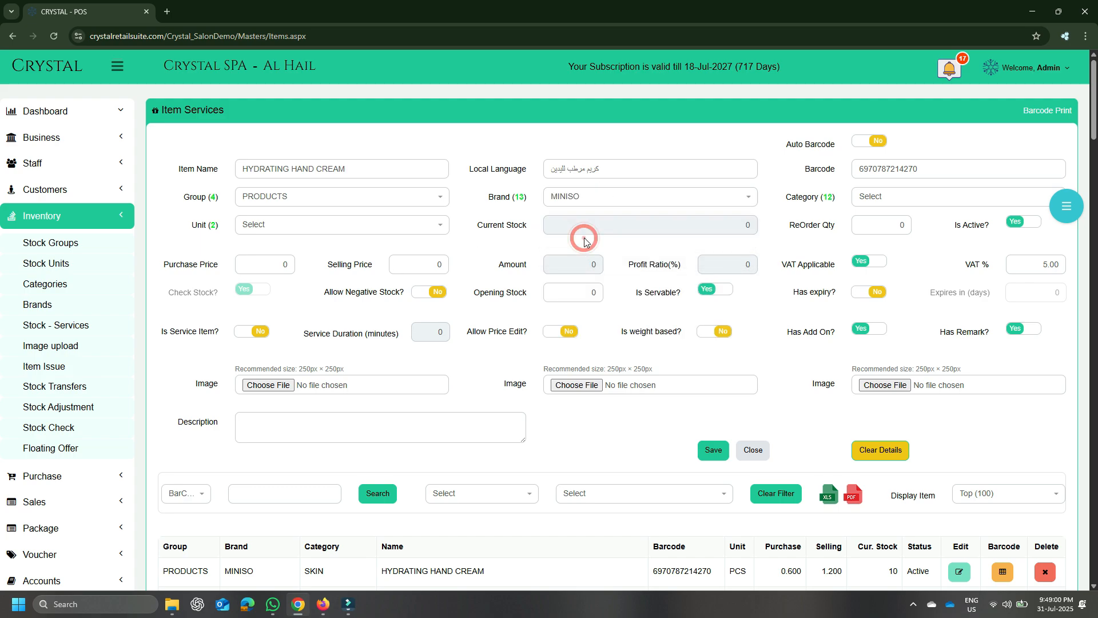
click(873, 196)
text(SK)
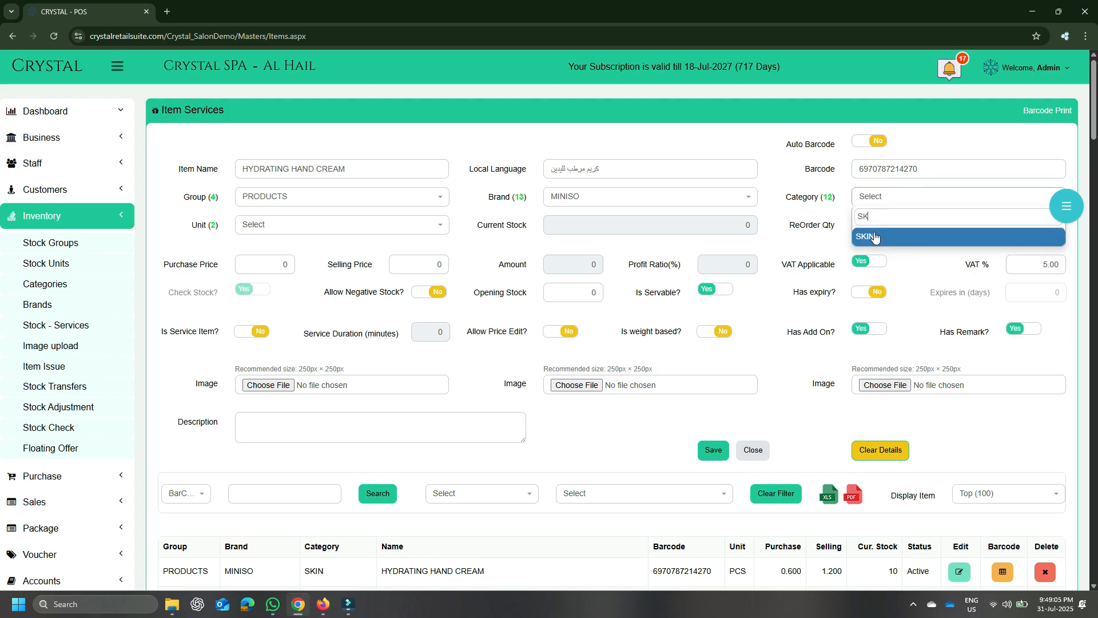
click(875, 237)
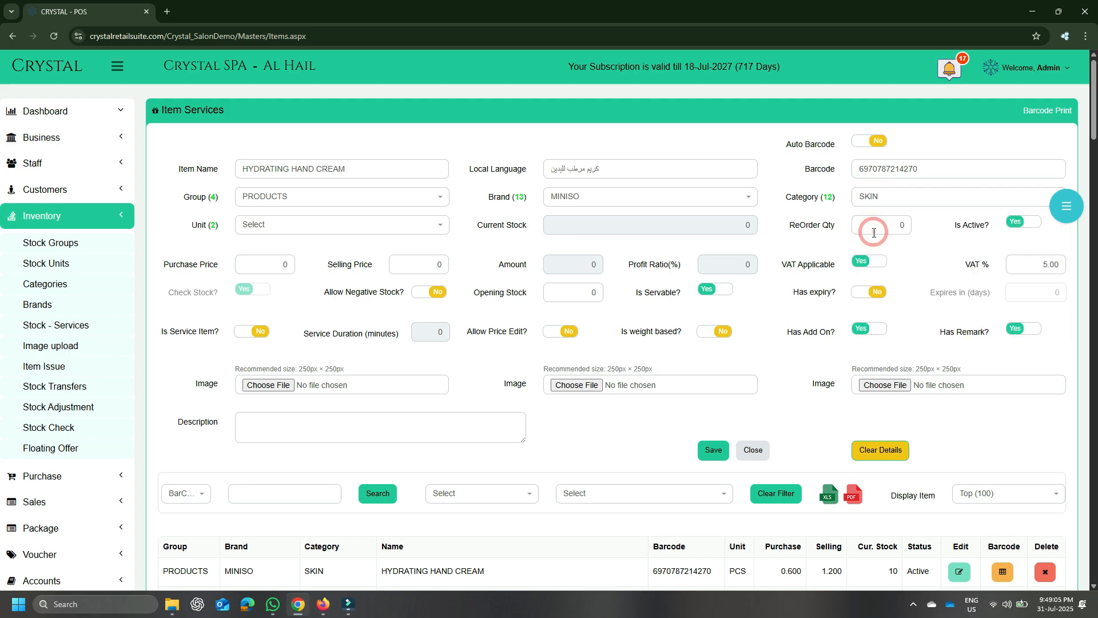
Set the item's unit to PCS and its reorder quantity to 10
click(439, 225)
click(312, 301)
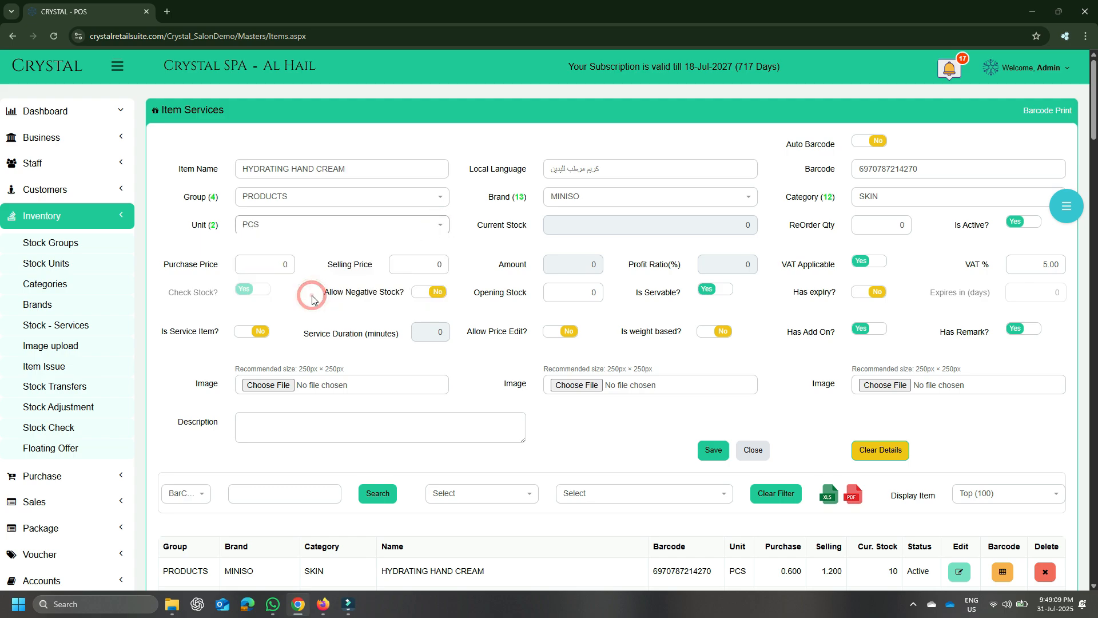
click(892, 231)
text(10)
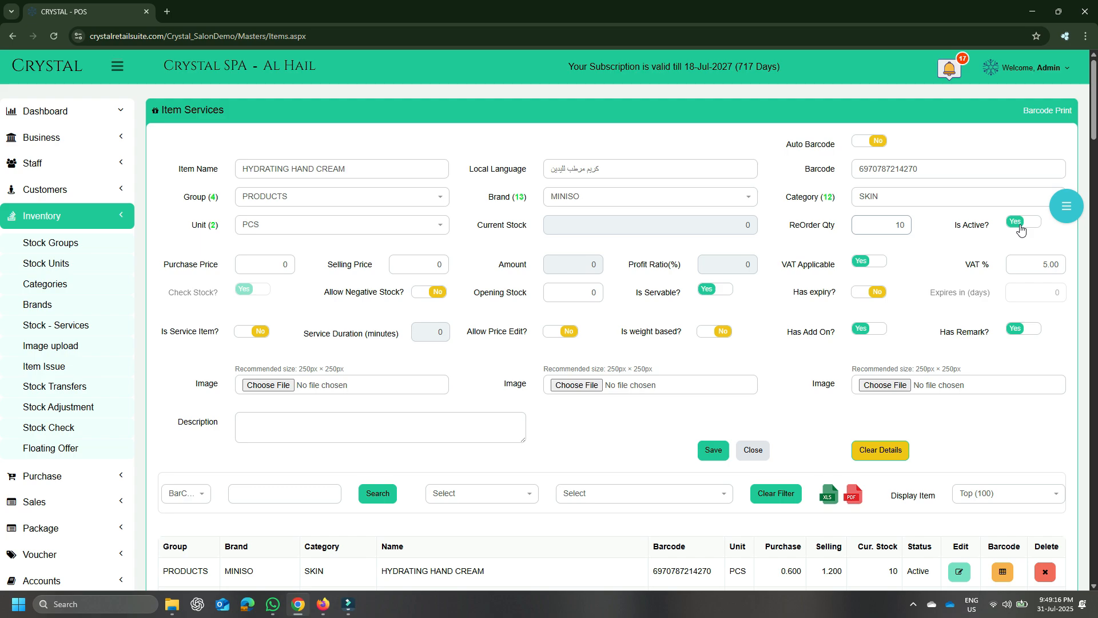
Set the purchase price to 0.560 and the selling price to 1.200, and check the calculated amount and profit ratio
click(285, 266)
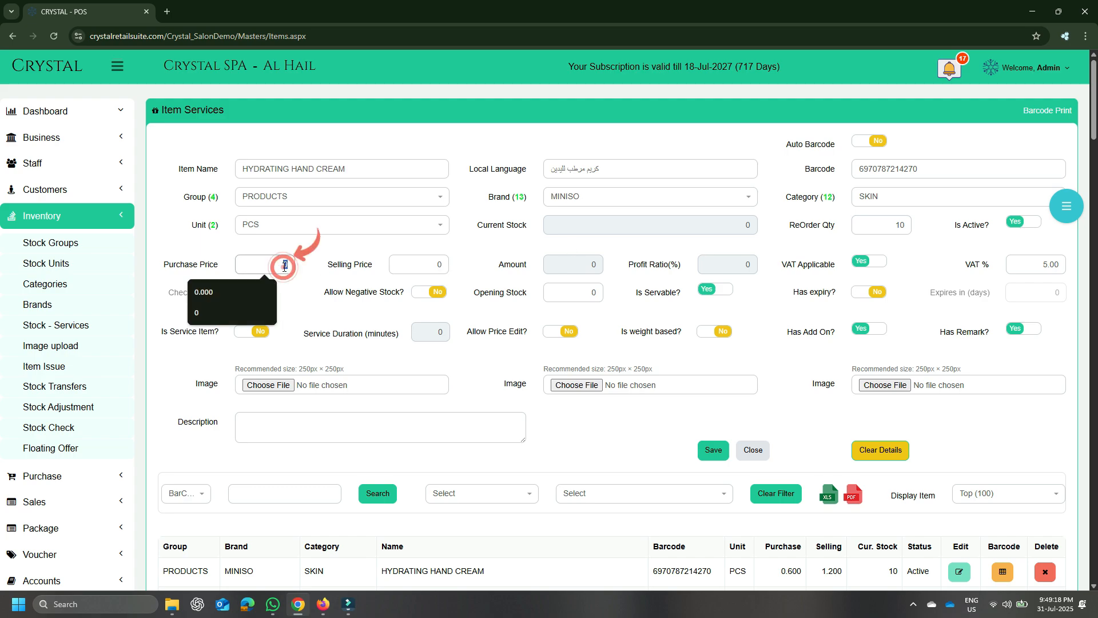
text(0)
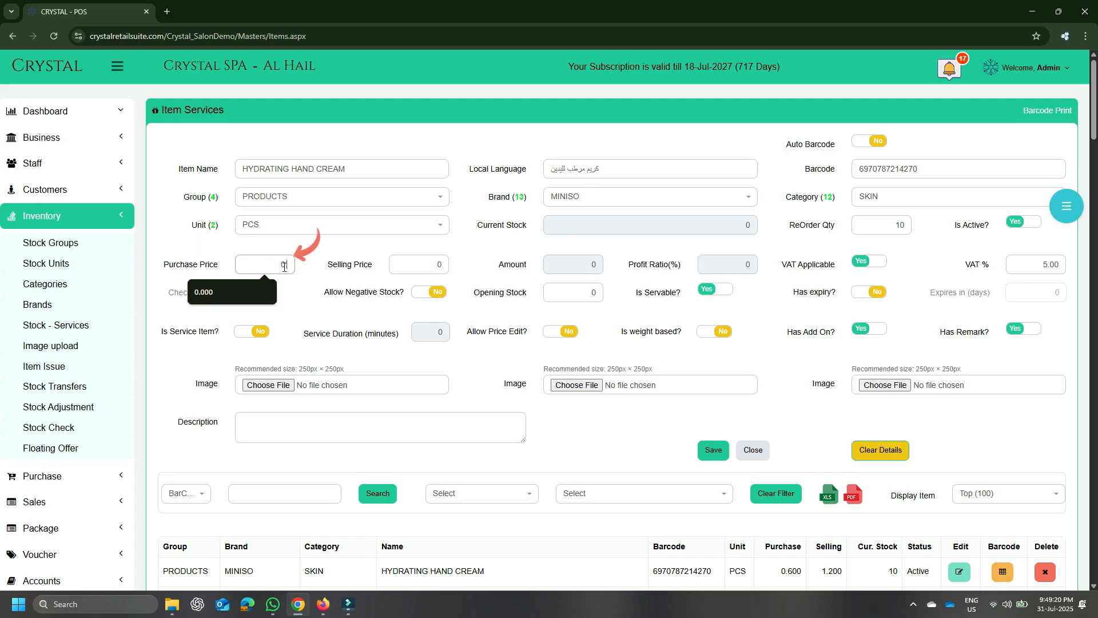
text(.560)
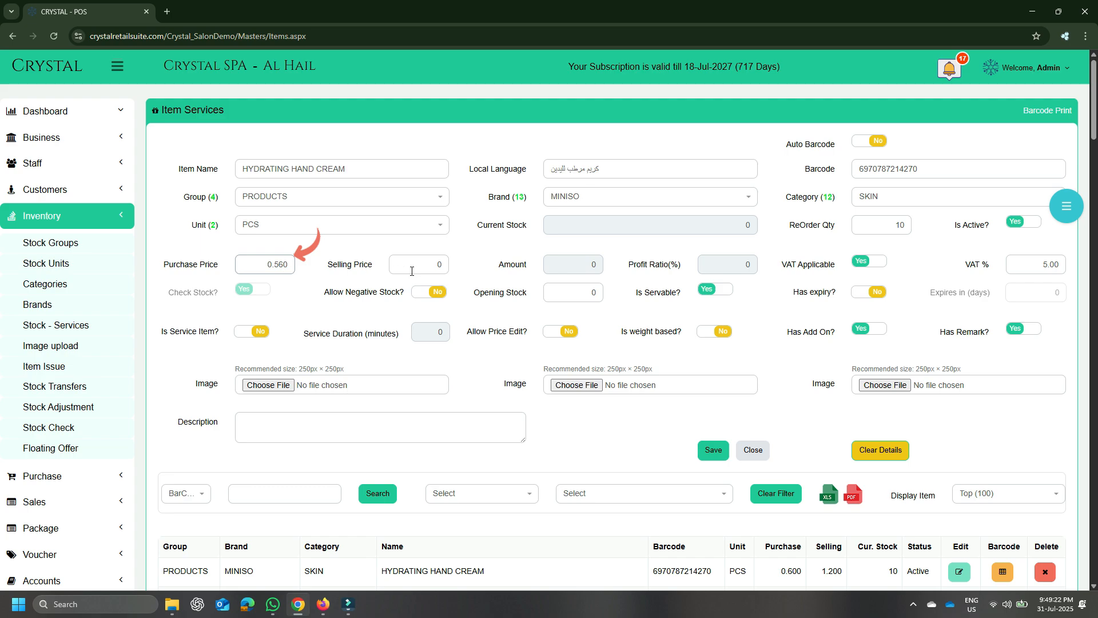
click(419, 268)
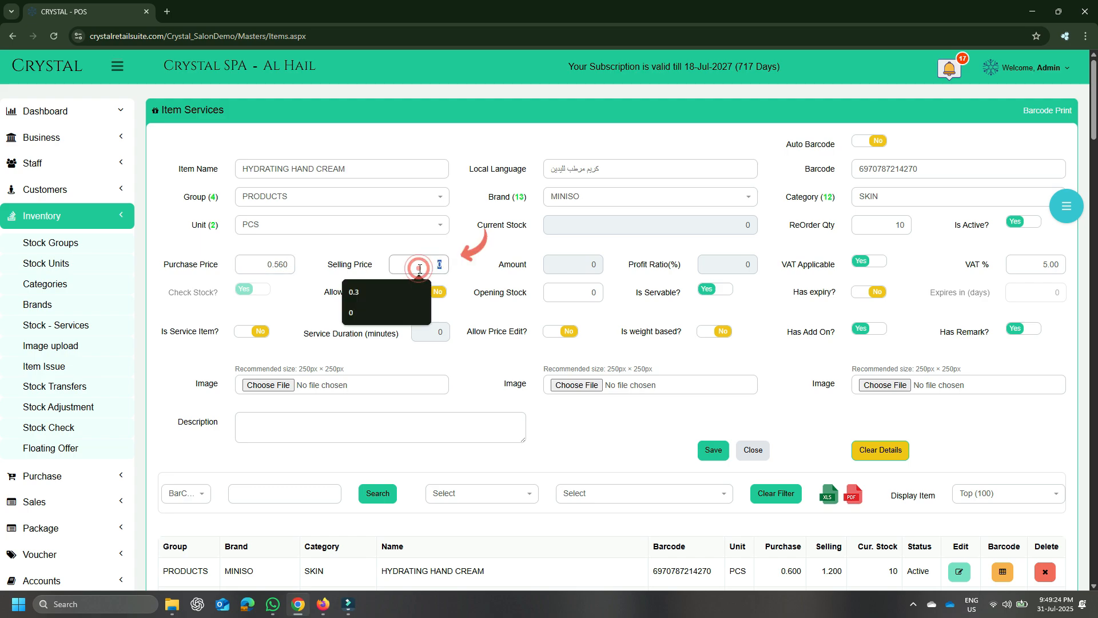
text(1.200)
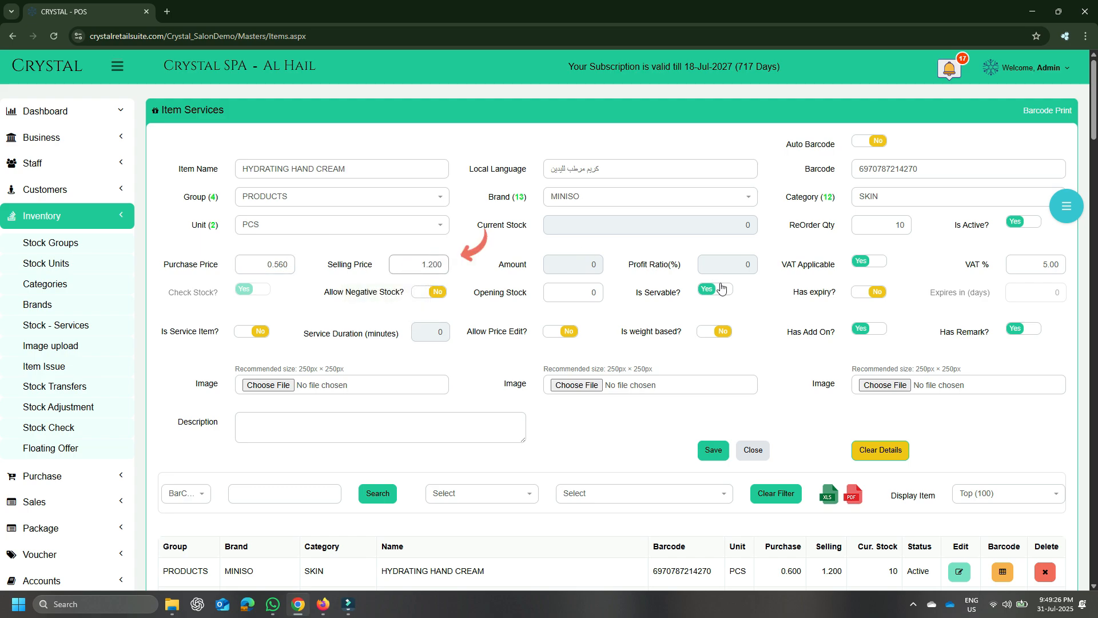
click(807, 278)
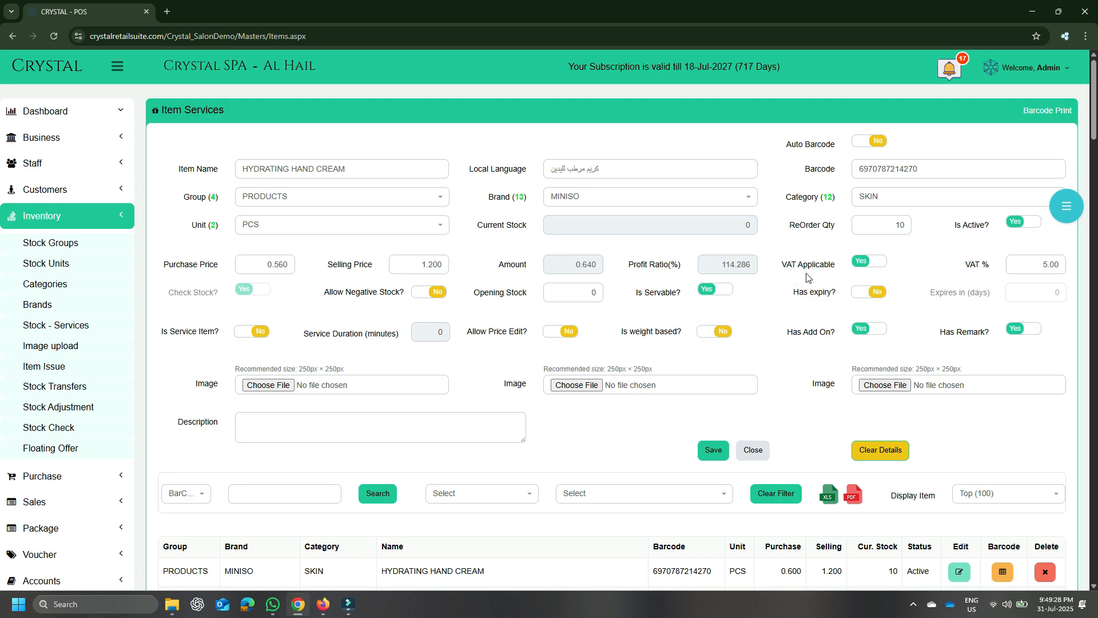
double_click(578, 263)
double_click(725, 264)
Switch the negative stock allowance on and back off, and set the opening stock to 5
click(416, 294)
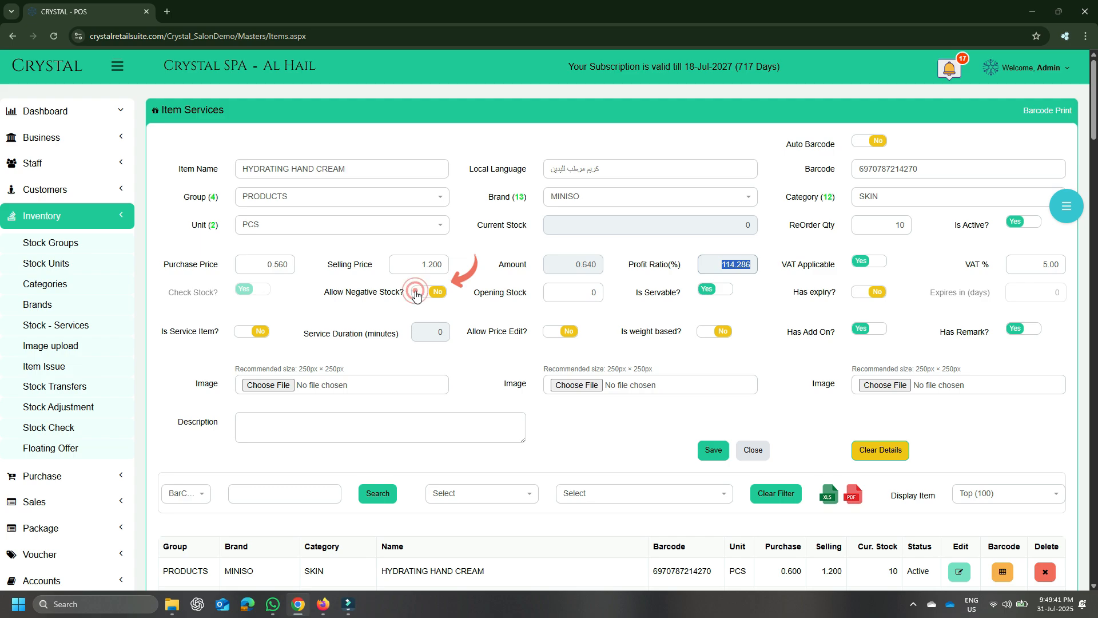
click(416, 293)
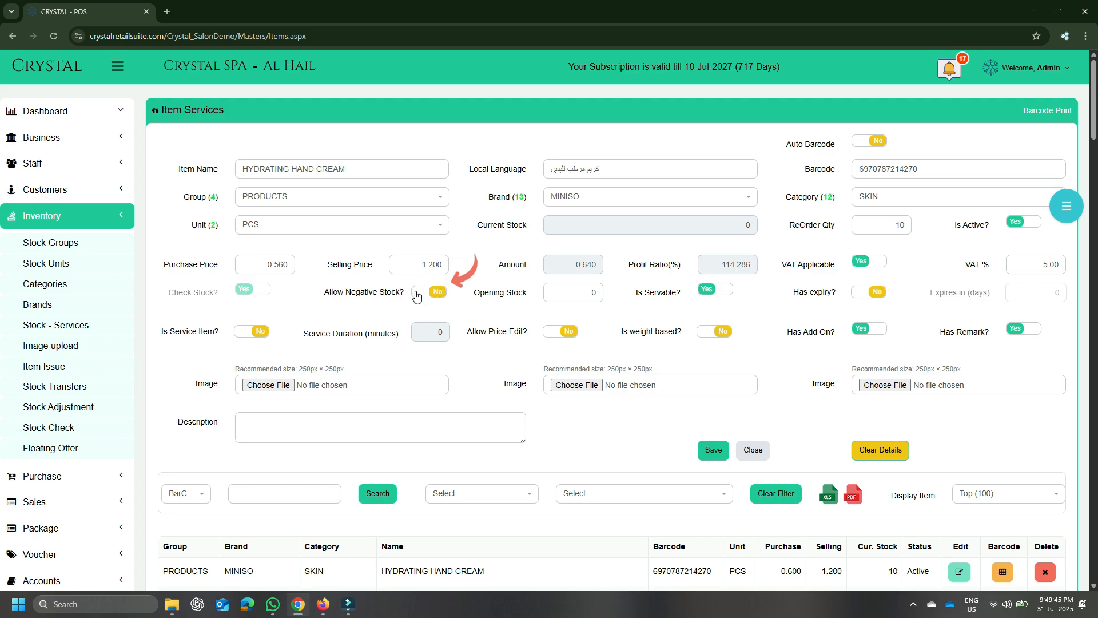
click(560, 292)
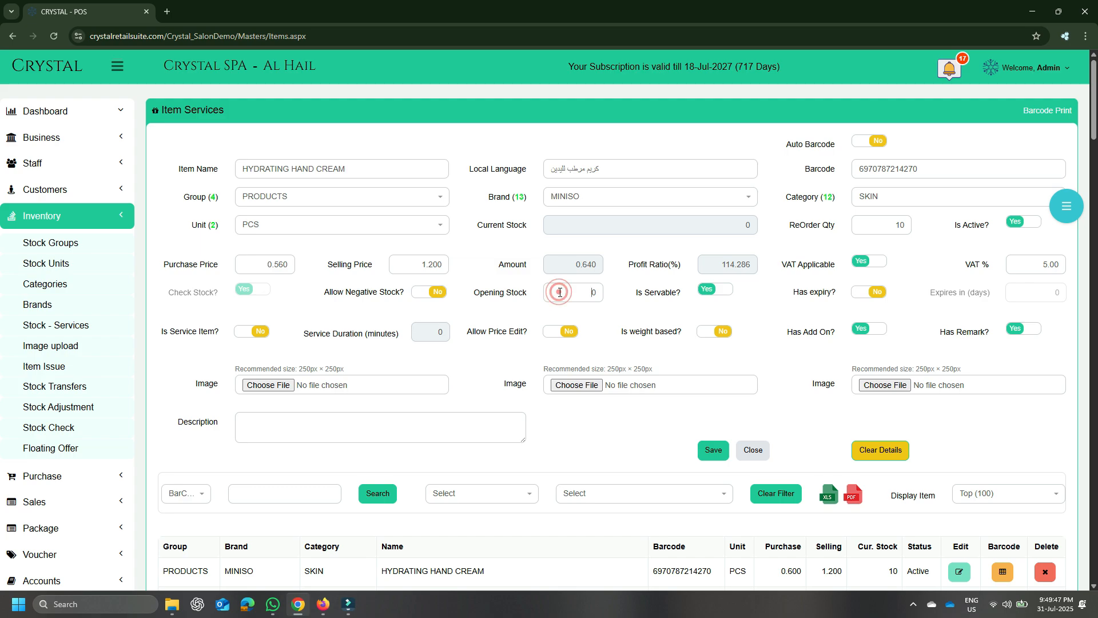
text(5)
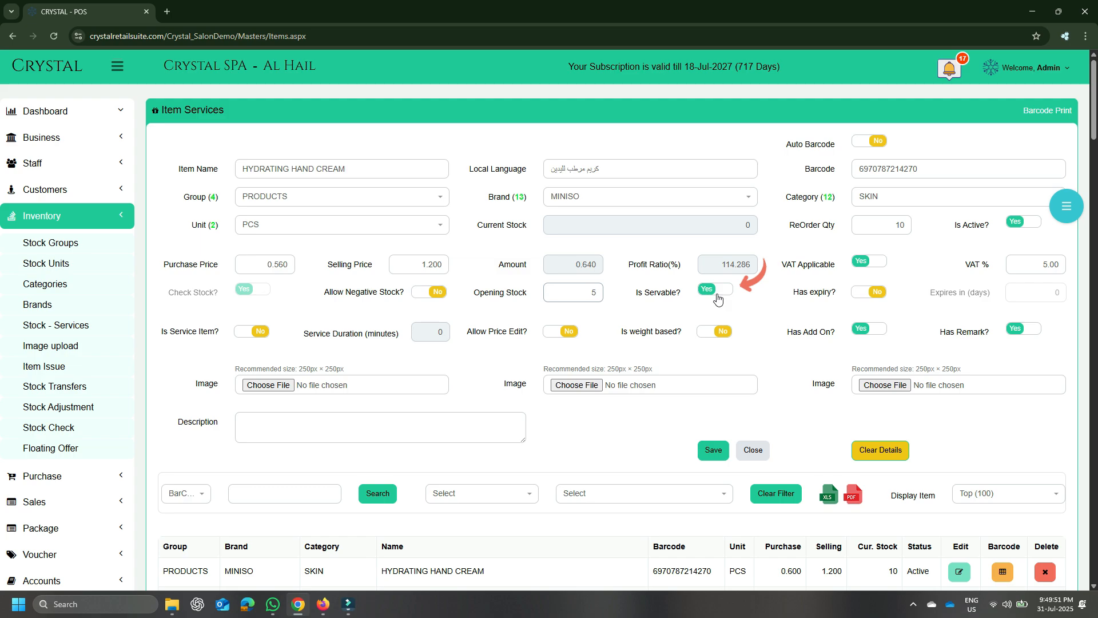
Mark the item as having an expiry and set it to expire in 730 days
click(864, 292)
click(1019, 295)
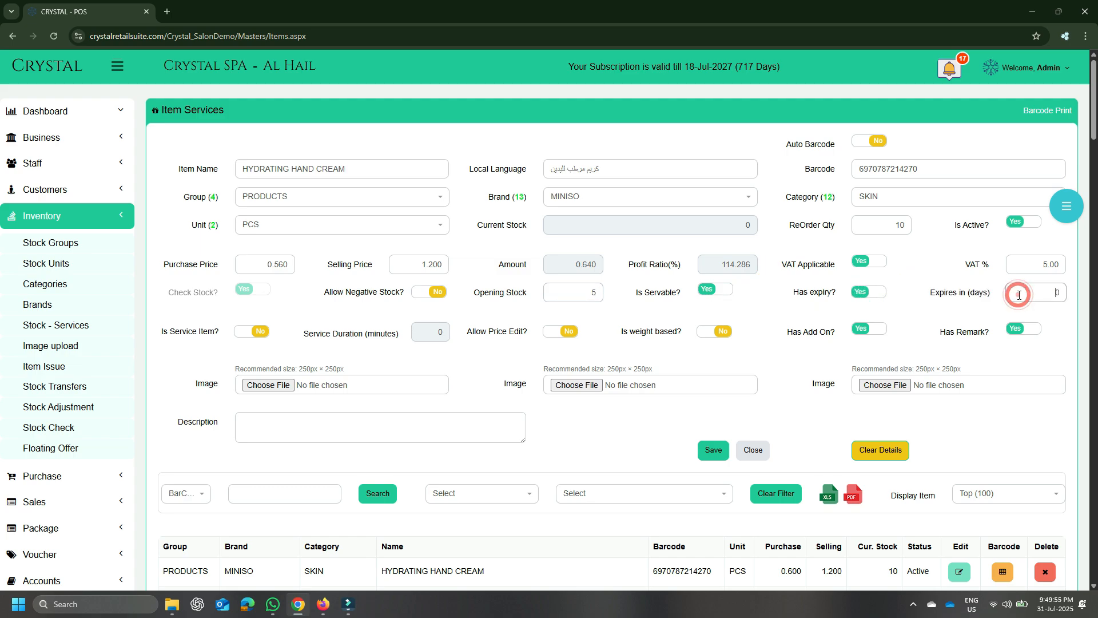
double_click(1019, 295)
text(730)
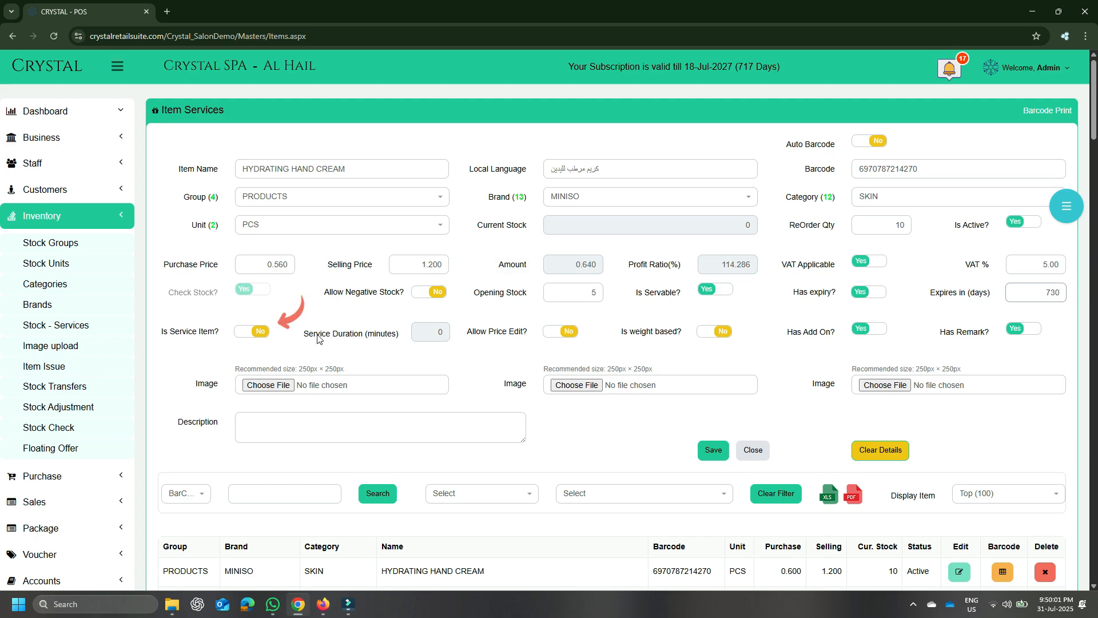
Switch the service item option on and back off, and re-enter the purchase price as .560
click(252, 333)
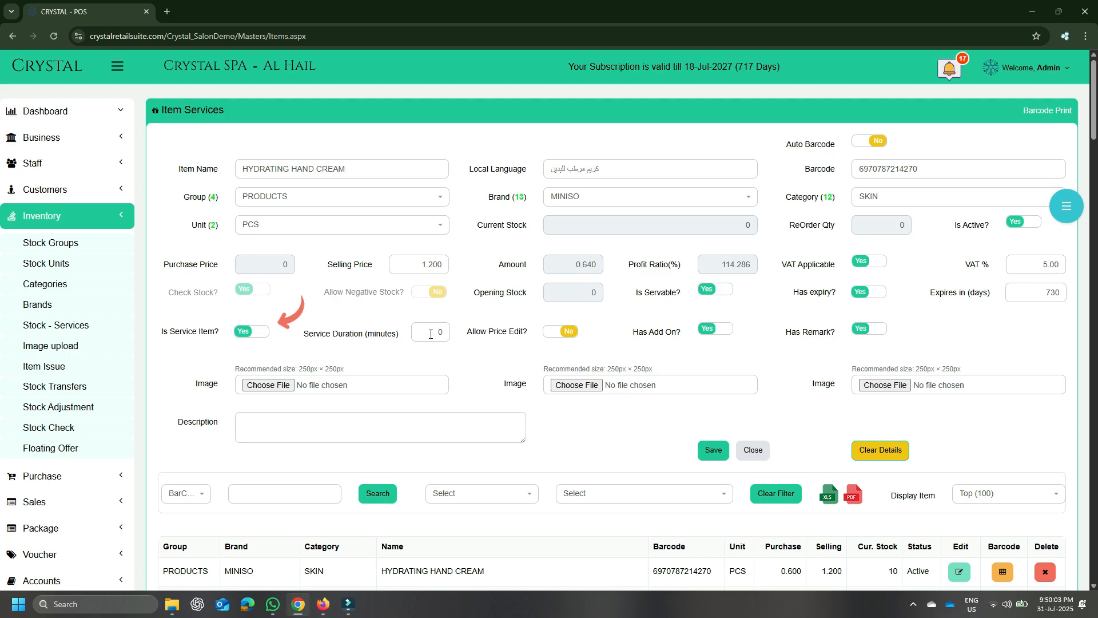
click(255, 332)
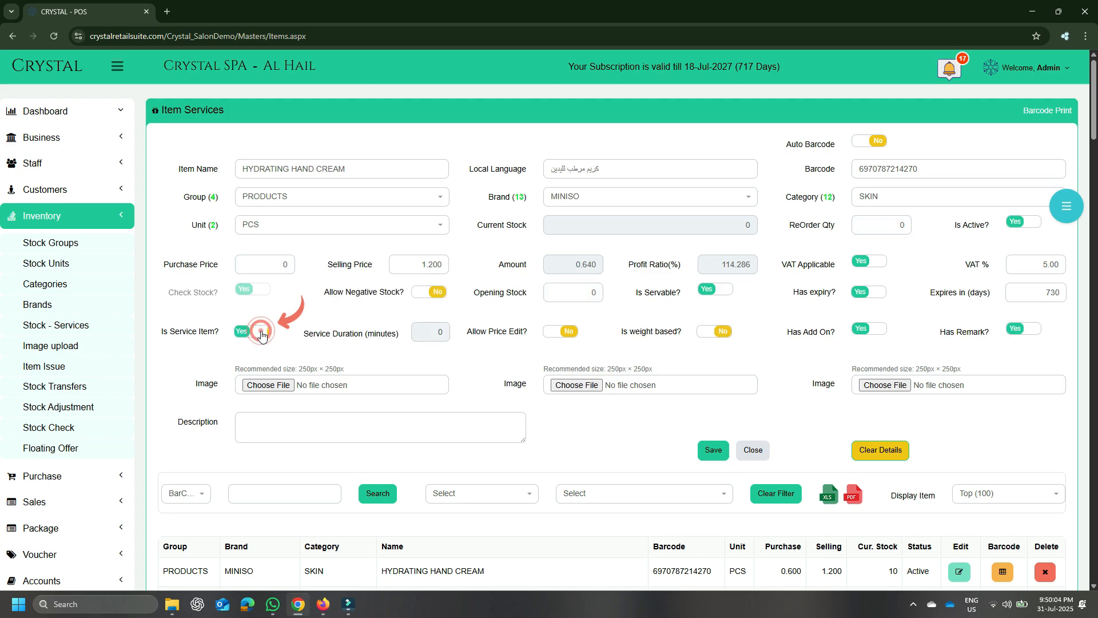
double_click(286, 266)
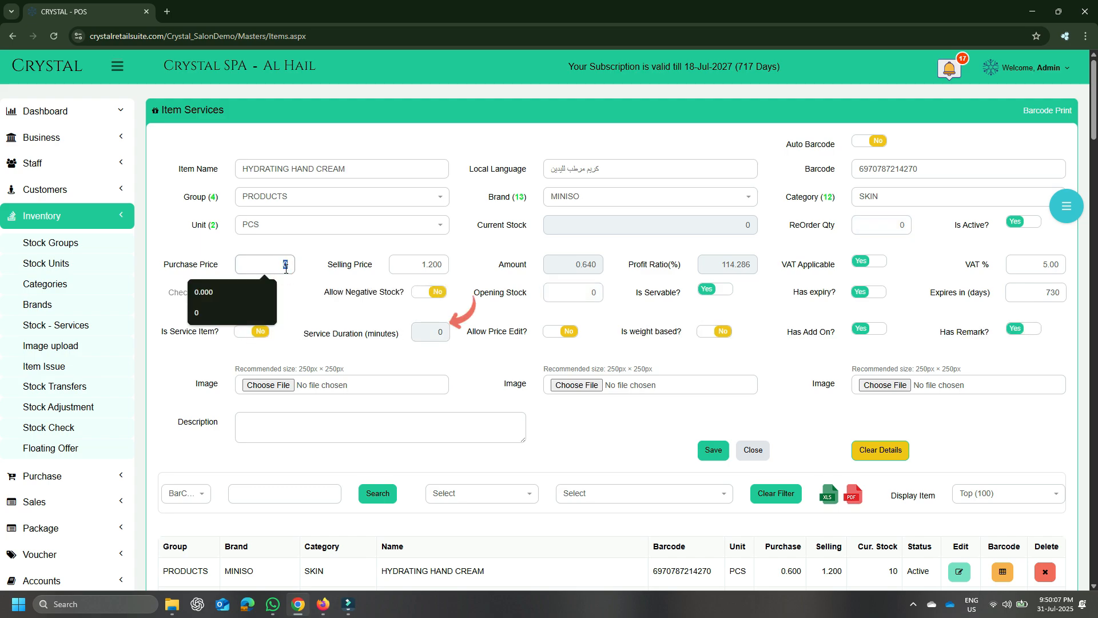
text(.566)
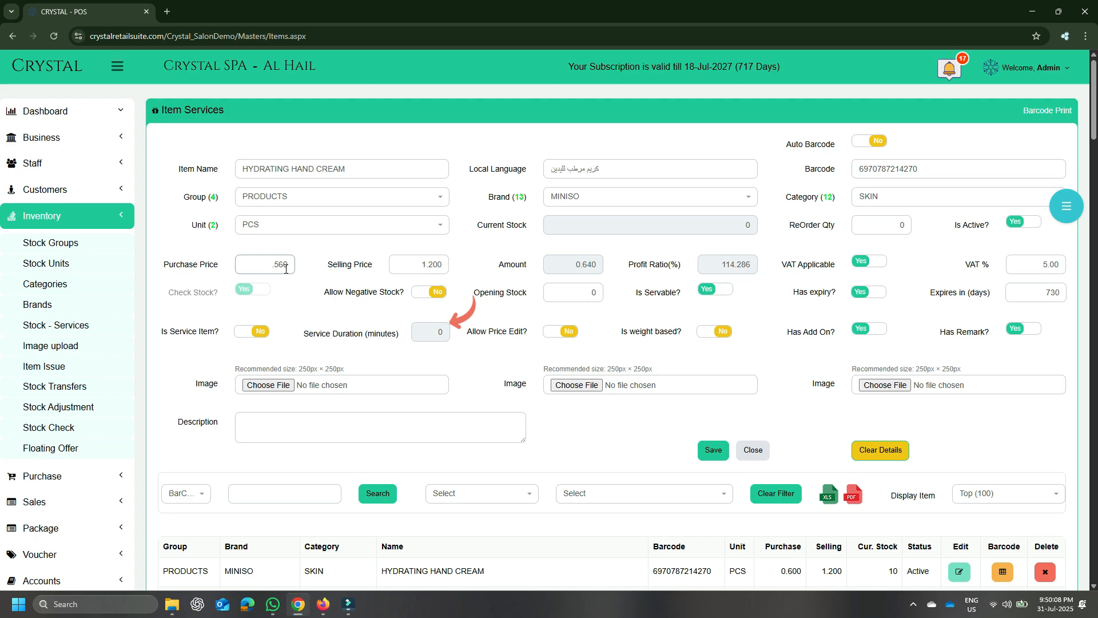
click(486, 325)
Turn off the Has Add On and Has Remark options for the item
click(872, 329)
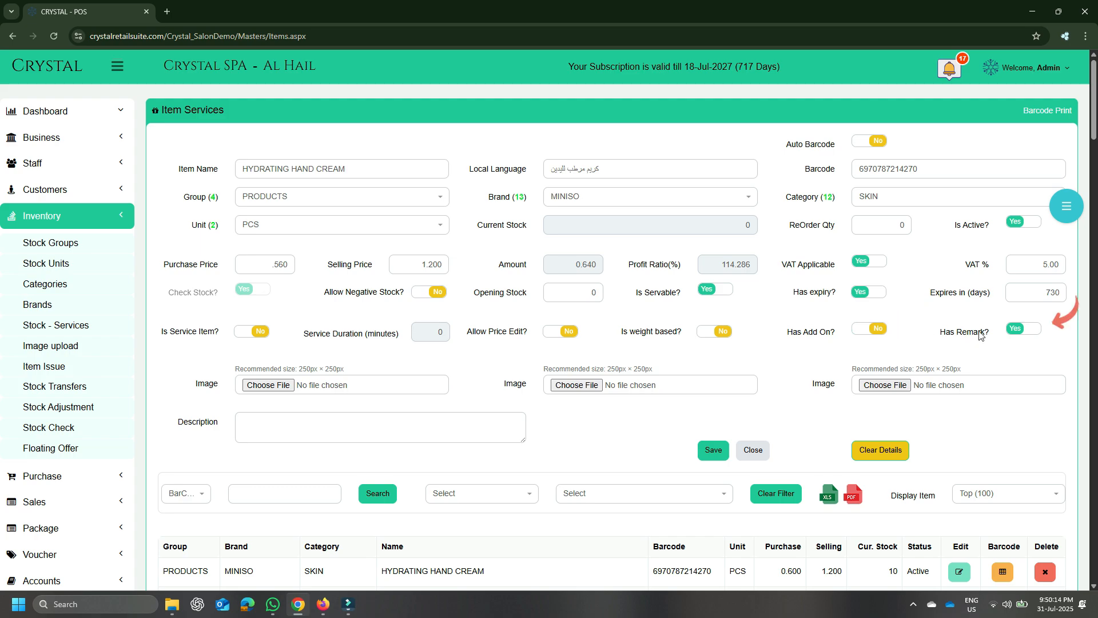
click(1011, 331)
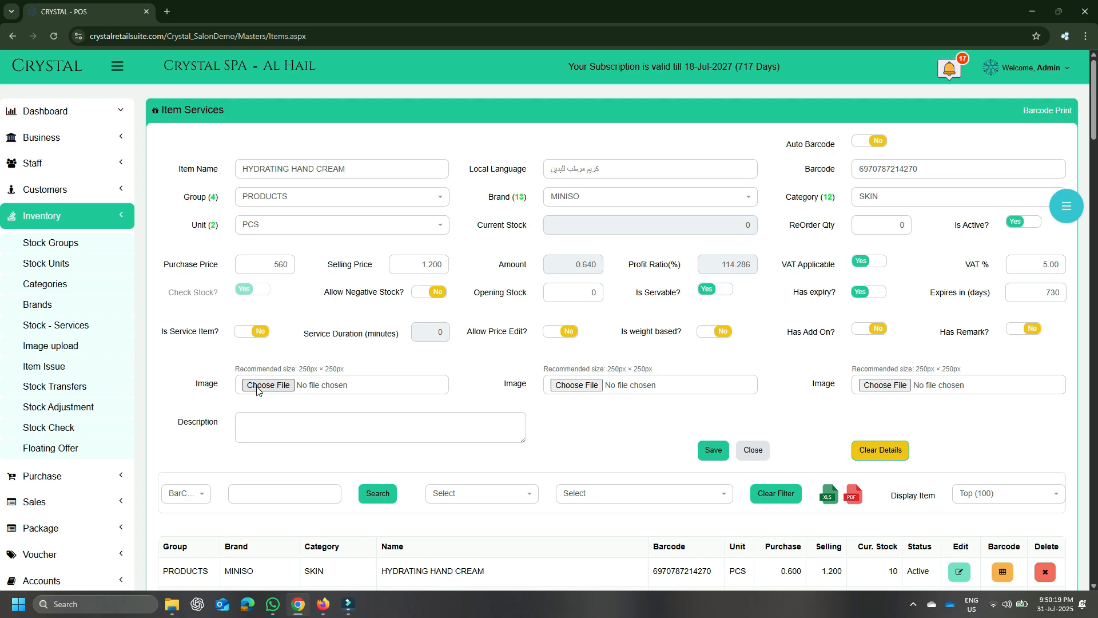
click(257, 389)
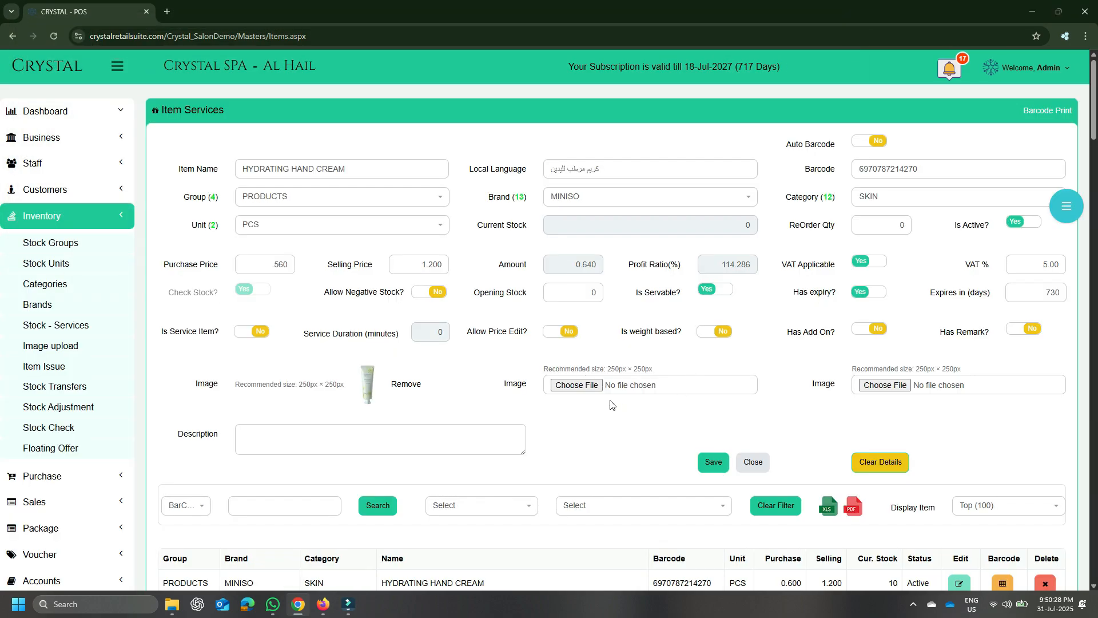
click(565, 387)
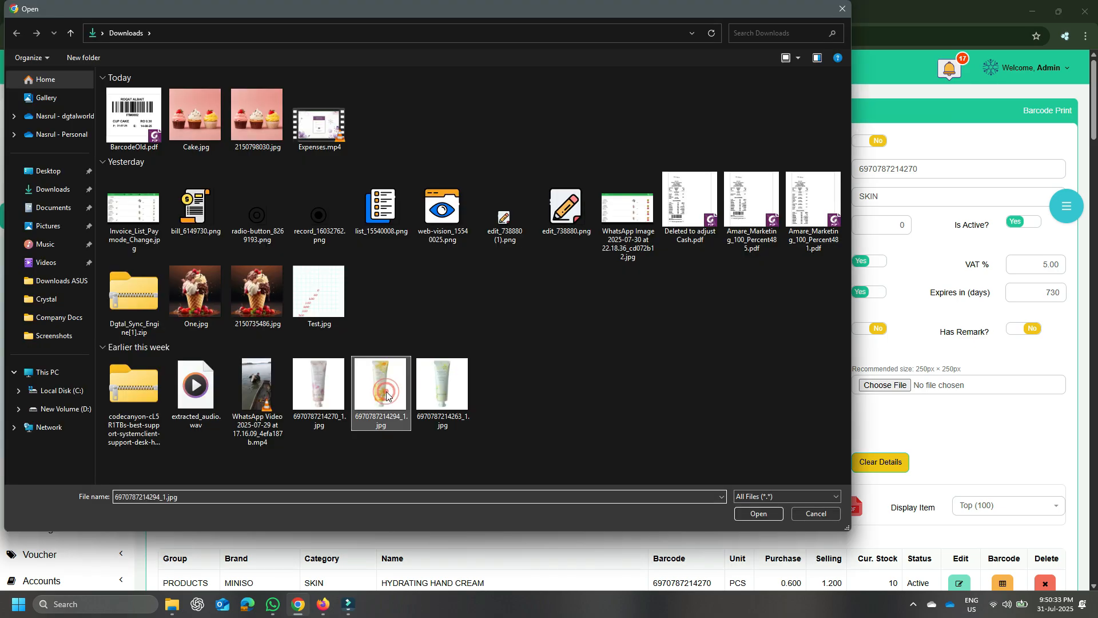
key(Return)
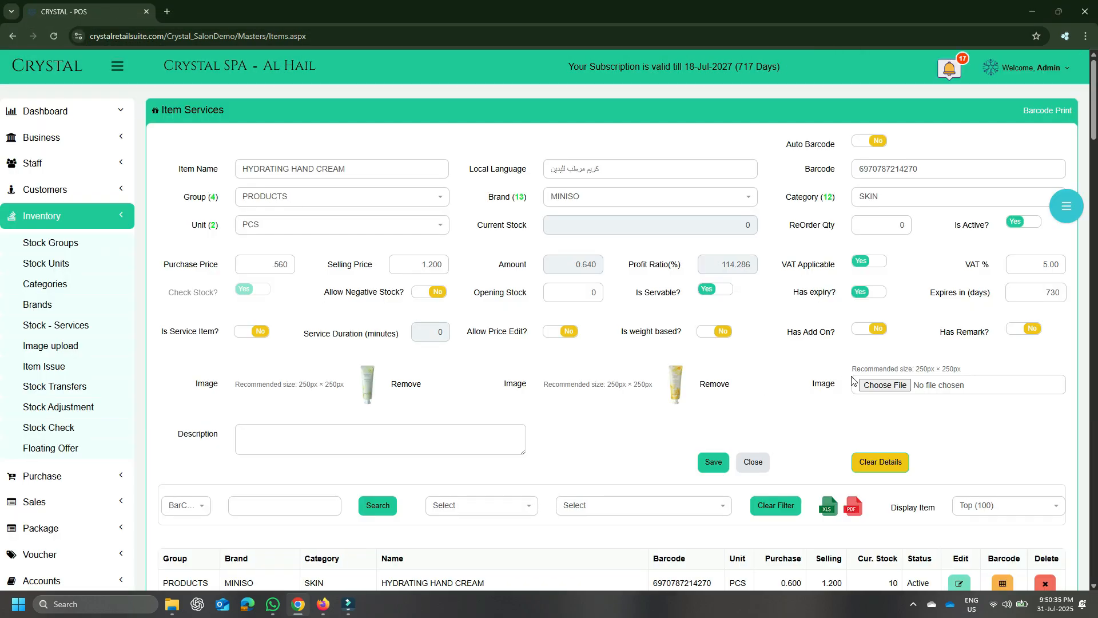
click(880, 390)
double_click(315, 397)
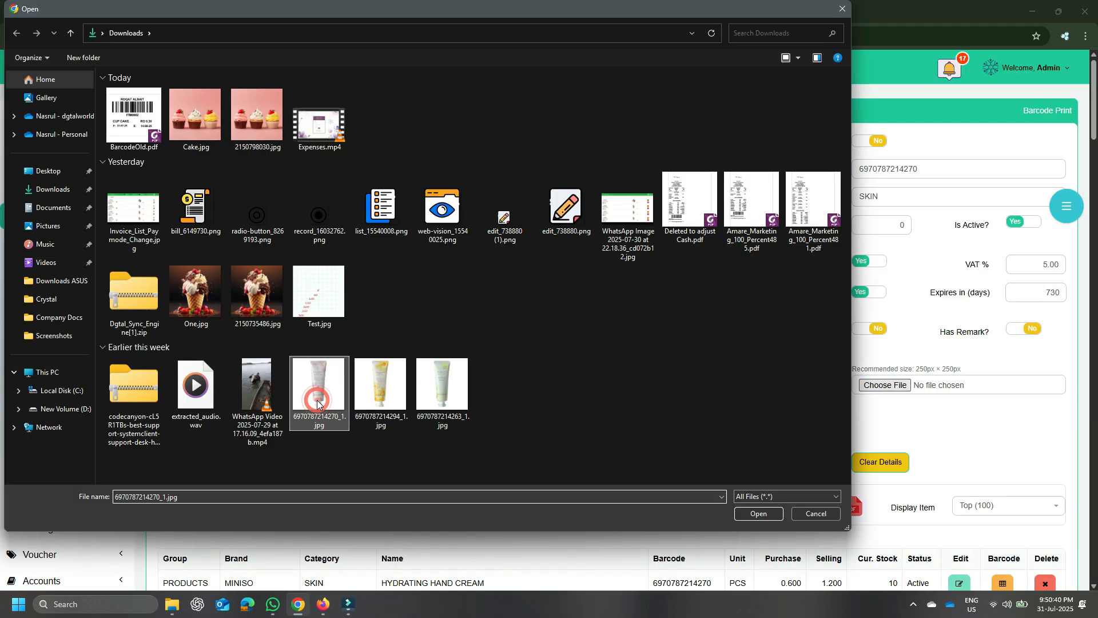